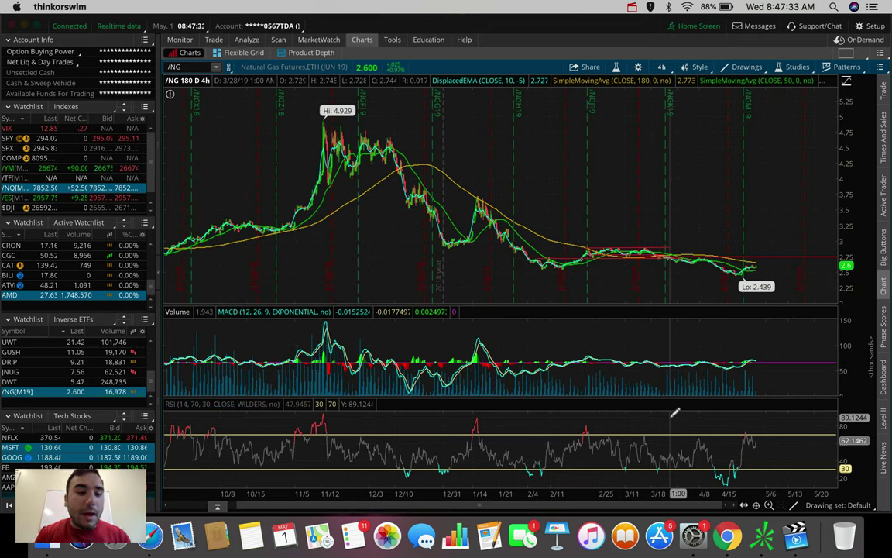
Switch to Safari, refresh the CNN pre-market page and read the "iPhone trouble; Fed decision; Facebook's future" article through its Fed guidance section
{"action": "left_click", "coordinate": [152, 534]}
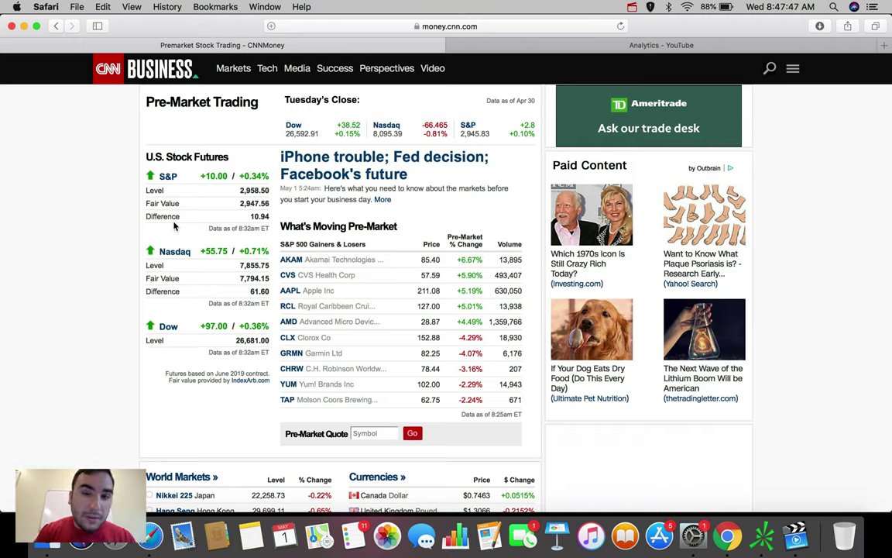
{"action": "key", "text": "super+r"}
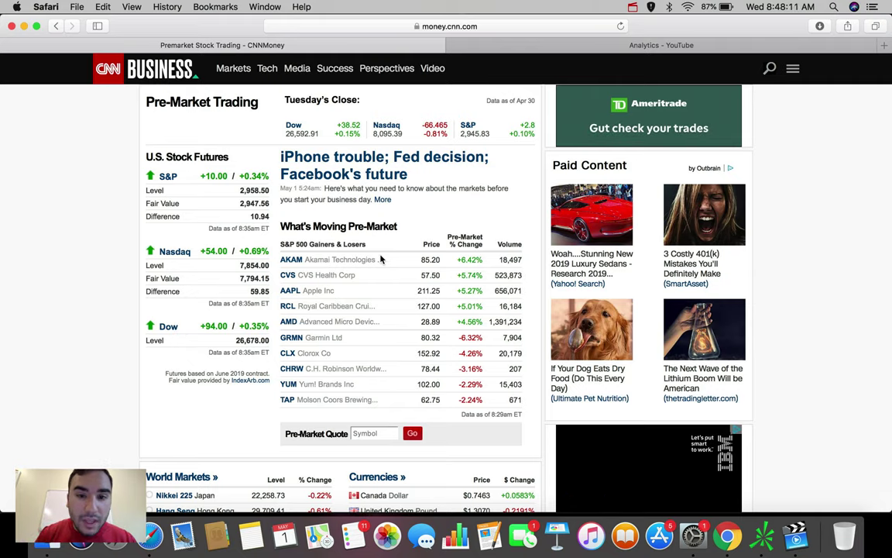
{"action": "left_click", "coordinate": [398, 149]}
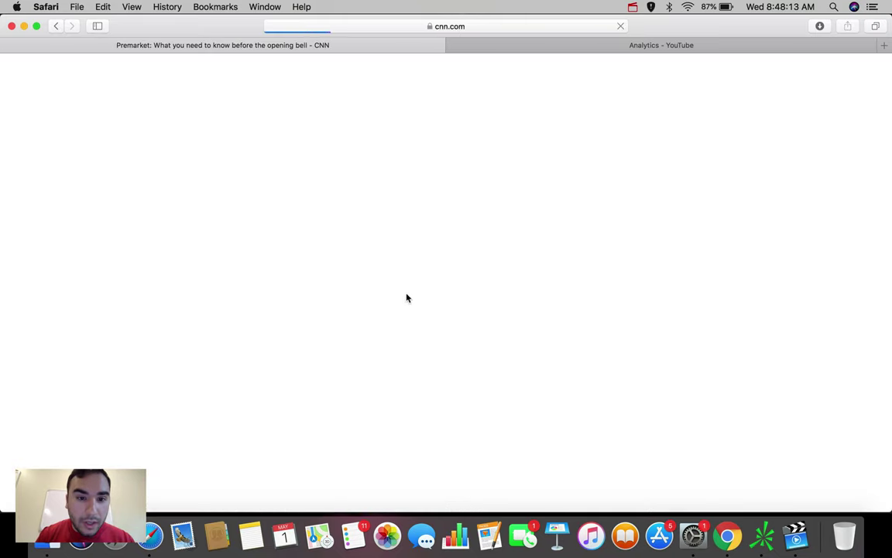
{"action": "scroll", "coordinate": [417, 275], "scroll_direction": "down", "scroll_amount": 5}
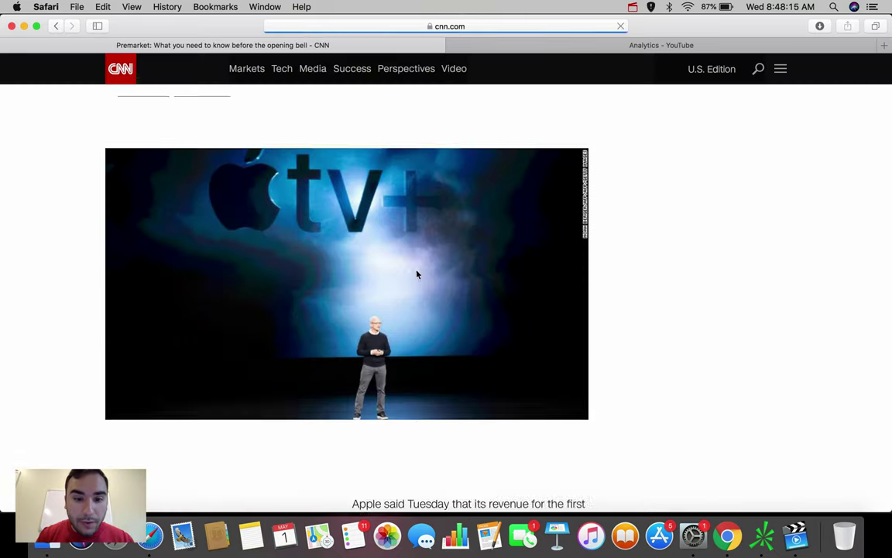
{"action": "scroll", "coordinate": [417, 275], "scroll_direction": "down", "scroll_amount": 5}
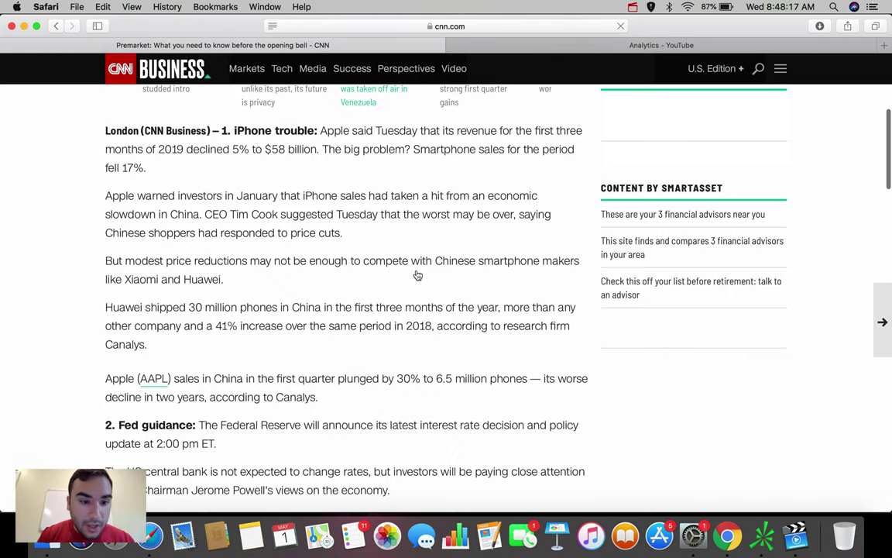
{"action": "scroll", "coordinate": [417, 275], "scroll_direction": "down", "scroll_amount": 5}
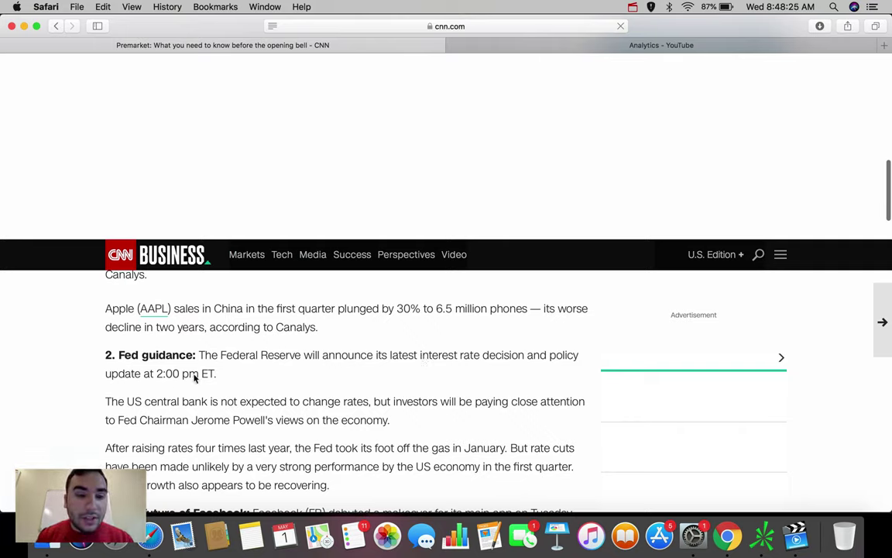
Switch to thinkorswim, load the /NQ Nasdaq futures chart and inspect its most recent price action
{"action": "left_click", "coordinate": [763, 548]}
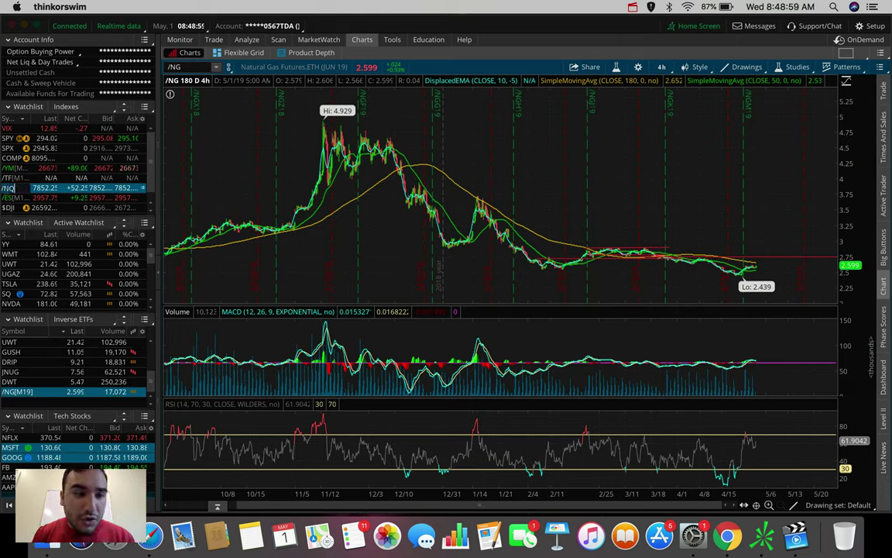
{"action": "left_click", "coordinate": [16, 187]}
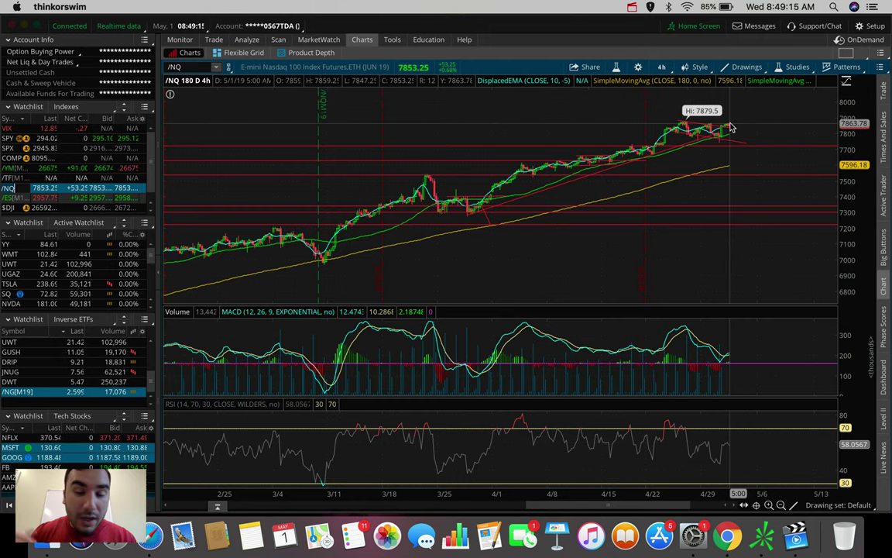
{"action": "left_click_drag", "start_coordinate": [751, 127], "coordinate": [627, 135]}
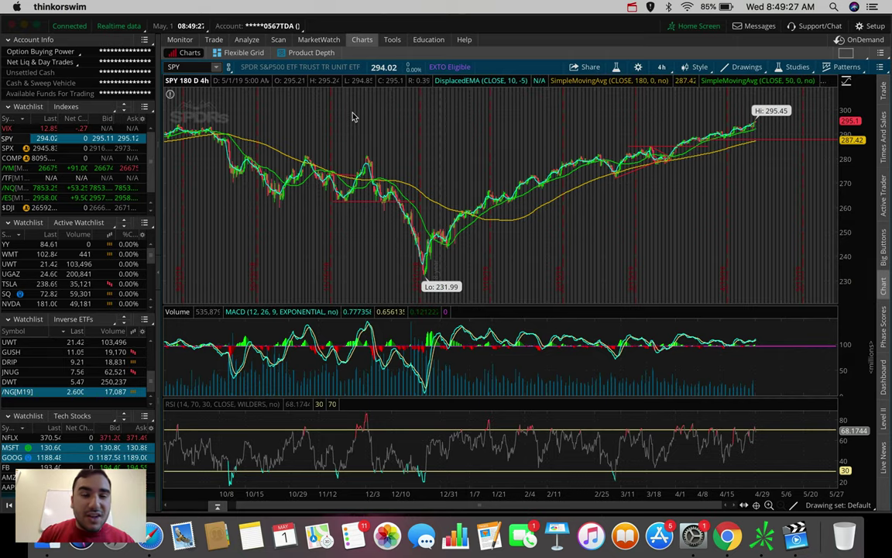
Set the SPY chart to the 1 D : 1m time frame
{"action": "left_click", "coordinate": [662, 67]}
{"action": "left_click", "coordinate": [651, 115]}
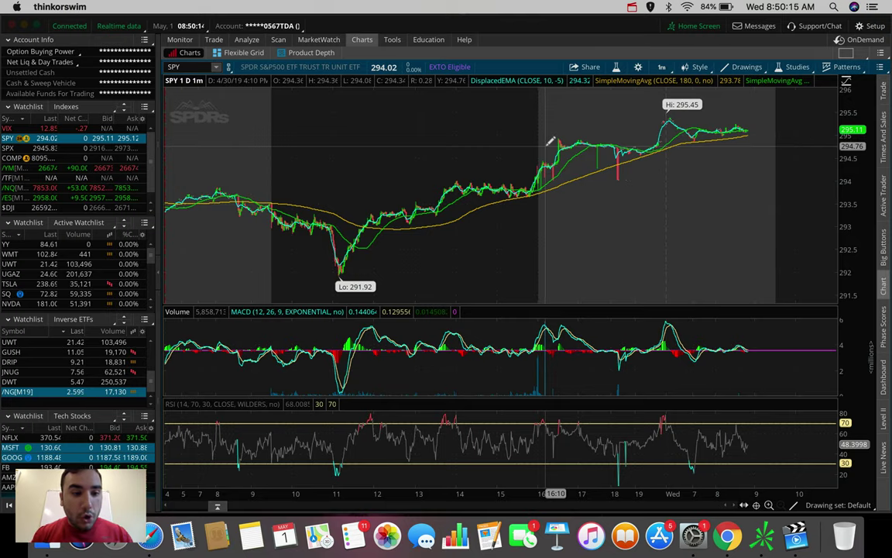
Load the /CL crude oil futures chart from the Inverse ETFs watchlist and set it to the 180 D : 4h time frame
{"action": "scroll", "coordinate": [27, 362], "scroll_direction": "down", "scroll_amount": 5}
{"action": "left_click", "coordinate": [23, 370]}
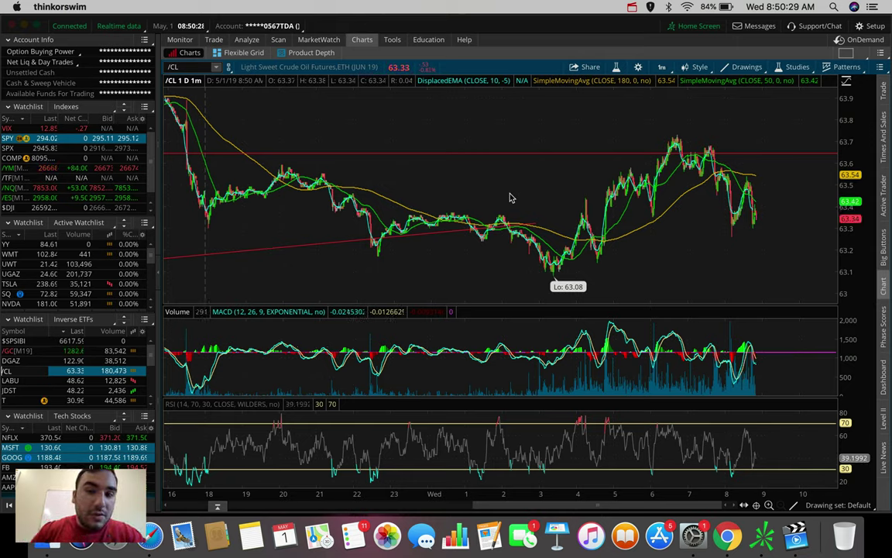
{"action": "left_click", "coordinate": [664, 67]}
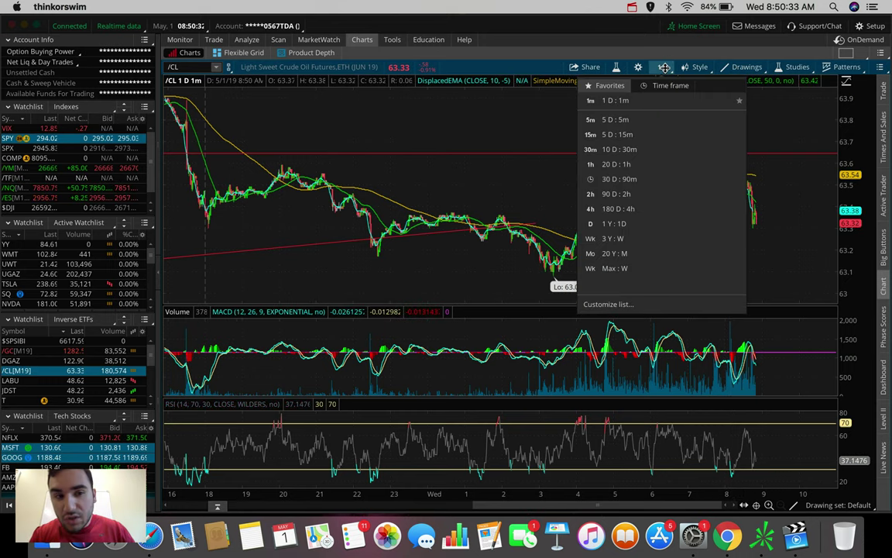
{"action": "left_click", "coordinate": [638, 208]}
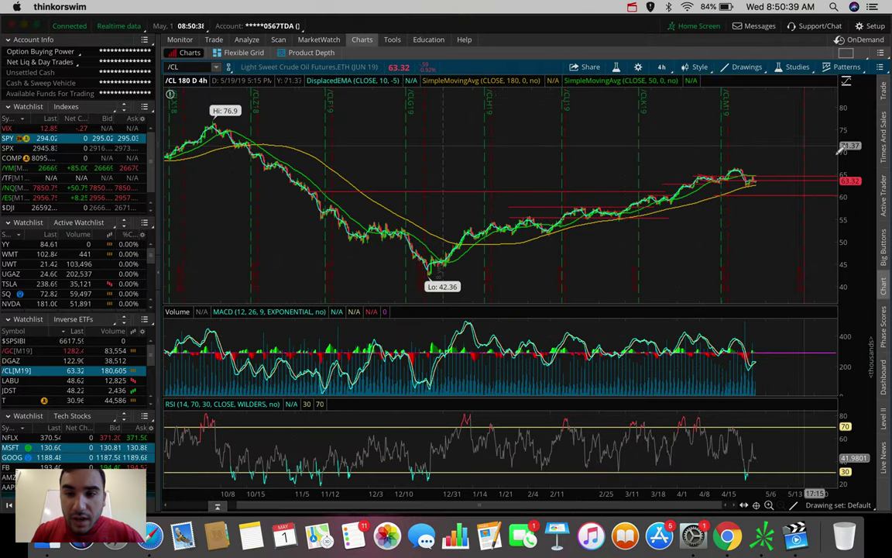
Examine the recent /CL candles on the 4-hour chart against the moving averages and the horizontal resistance lines
{"action": "left_click_drag", "start_coordinate": [833, 149], "coordinate": [639, 172]}
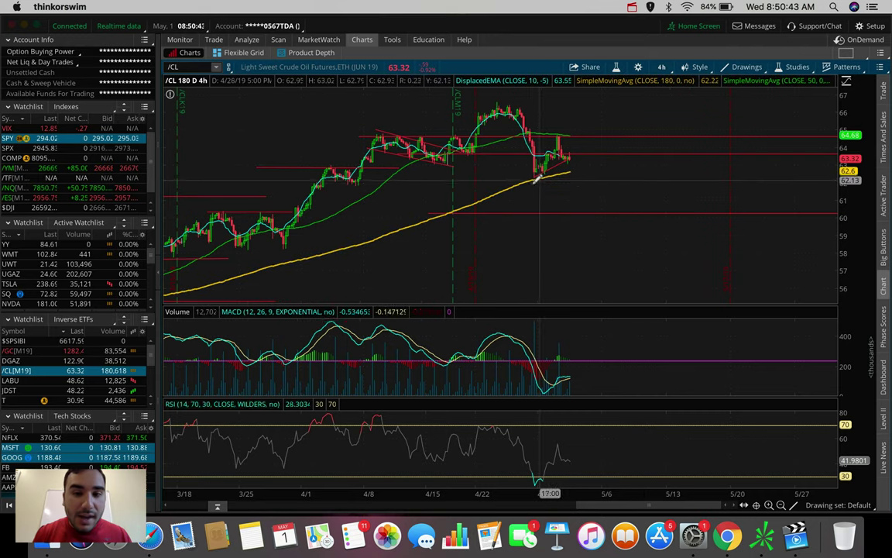
{"action": "scroll", "coordinate": [653, 166], "scroll_direction": "down", "scroll_amount": 5}
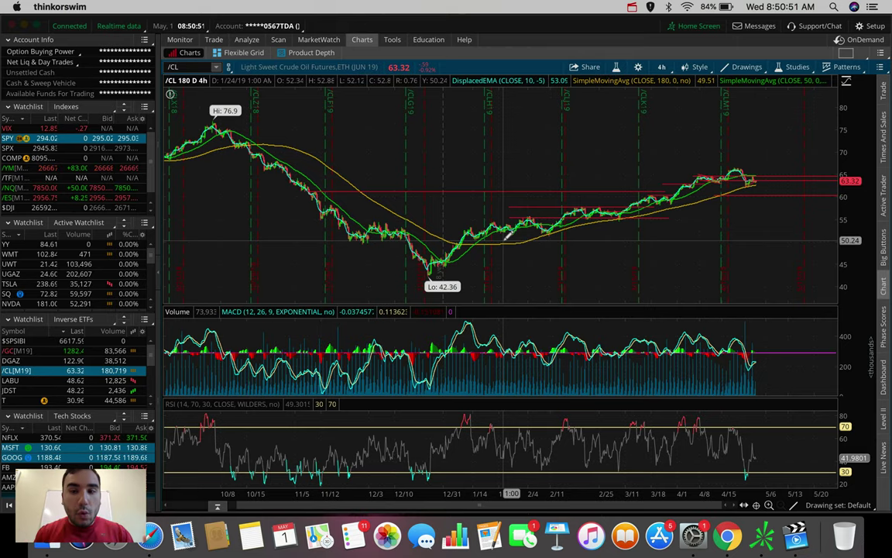
{"action": "scroll", "coordinate": [742, 129], "scroll_direction": "up", "scroll_amount": 3}
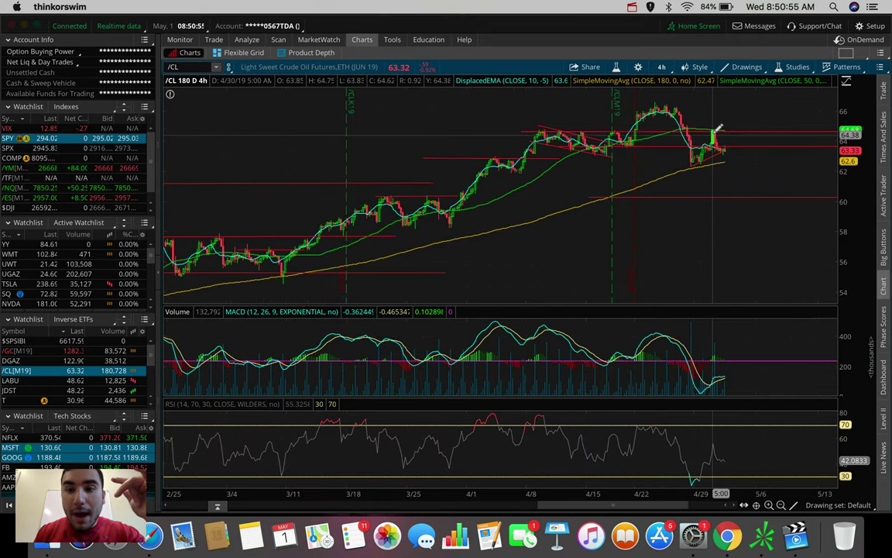
{"action": "mouse_move", "coordinate": [719, 127]}
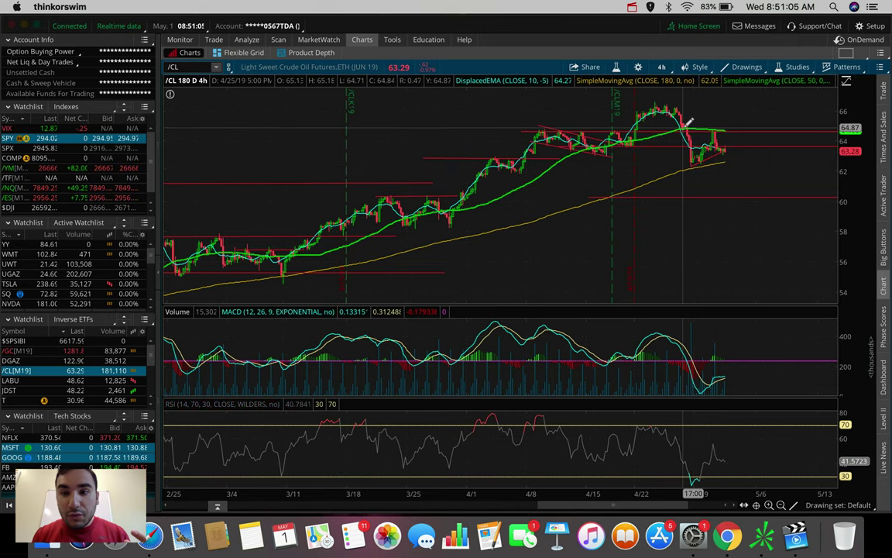
{"action": "mouse_move", "coordinate": [556, 128]}
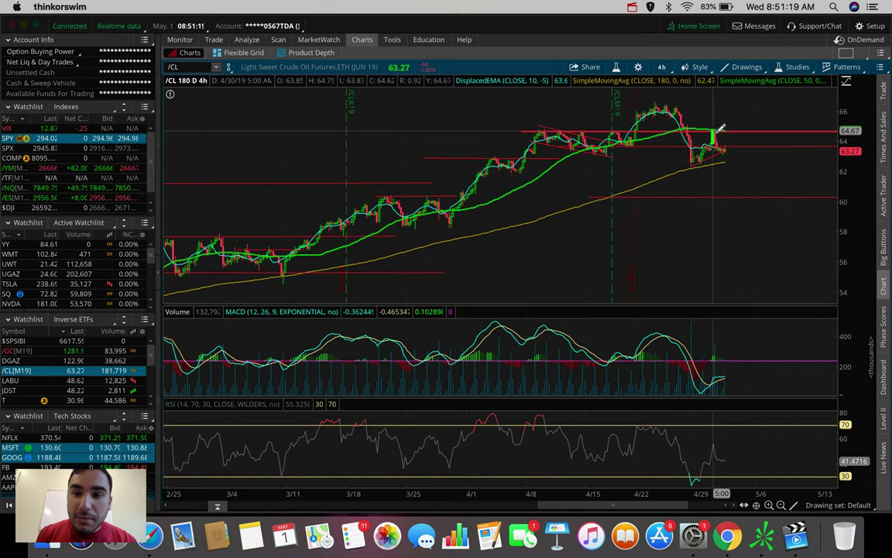
{"action": "scroll", "coordinate": [686, 130], "scroll_direction": "up", "scroll_amount": 5}
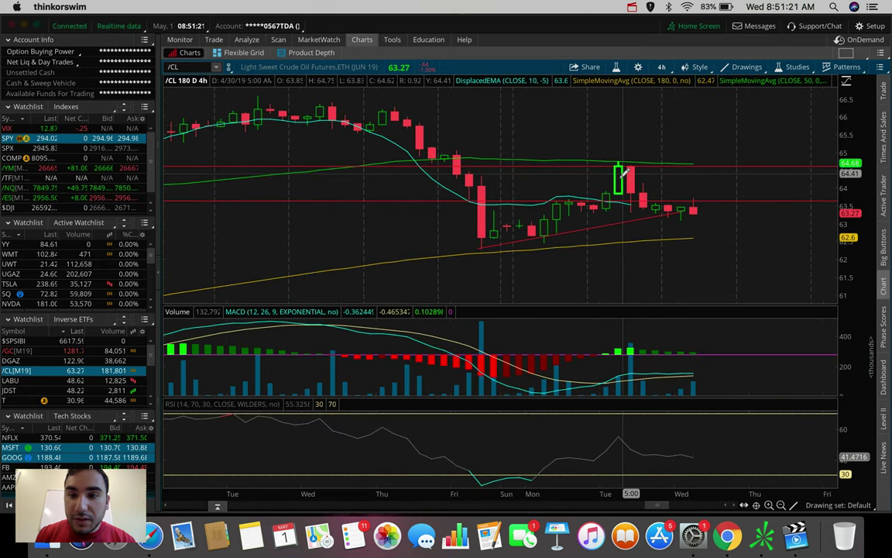
Set the /CL chart to the 20 D : 1h time frame and focus on the latest candles
{"action": "left_click", "coordinate": [662, 66]}
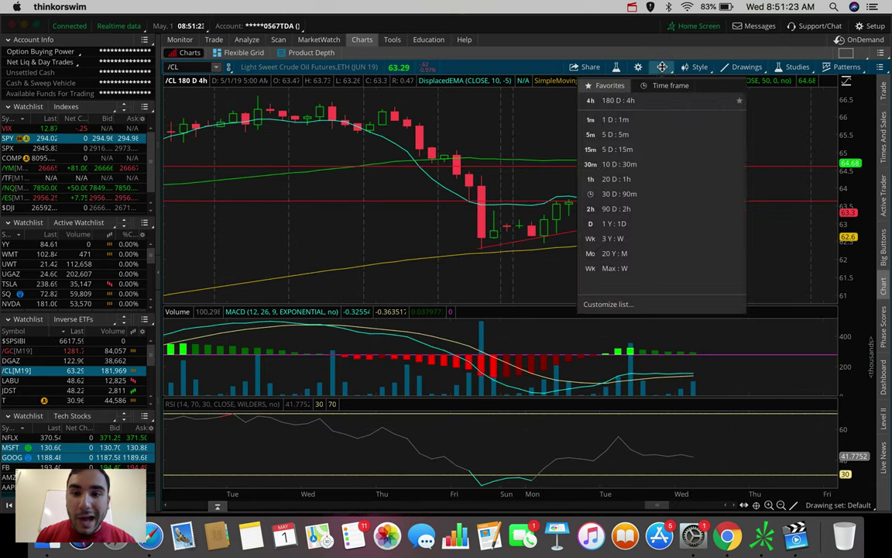
{"action": "left_click", "coordinate": [629, 178]}
{"action": "scroll", "coordinate": [631, 182], "scroll_direction": "up", "scroll_amount": 3}
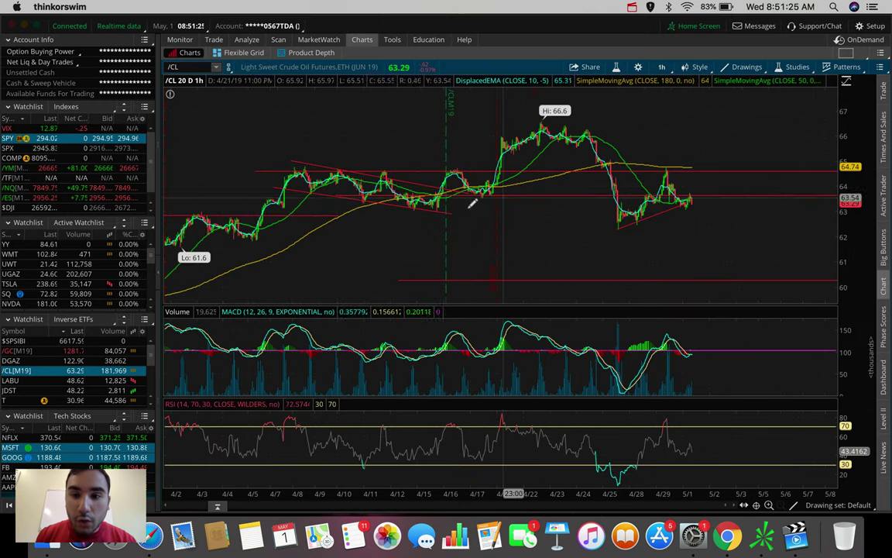
{"action": "left_click_drag", "start_coordinate": [732, 169], "coordinate": [494, 175]}
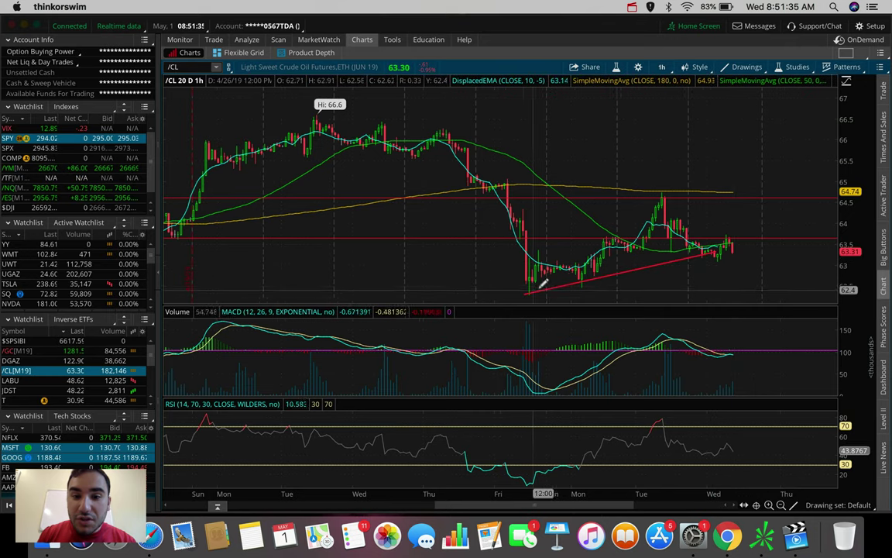
Replace the rising support trendline under the recent /CL lows with one from about 62.5 on Friday to about 63.3 past Wednesday's last candle
{"action": "right_click", "coordinate": [552, 285]}
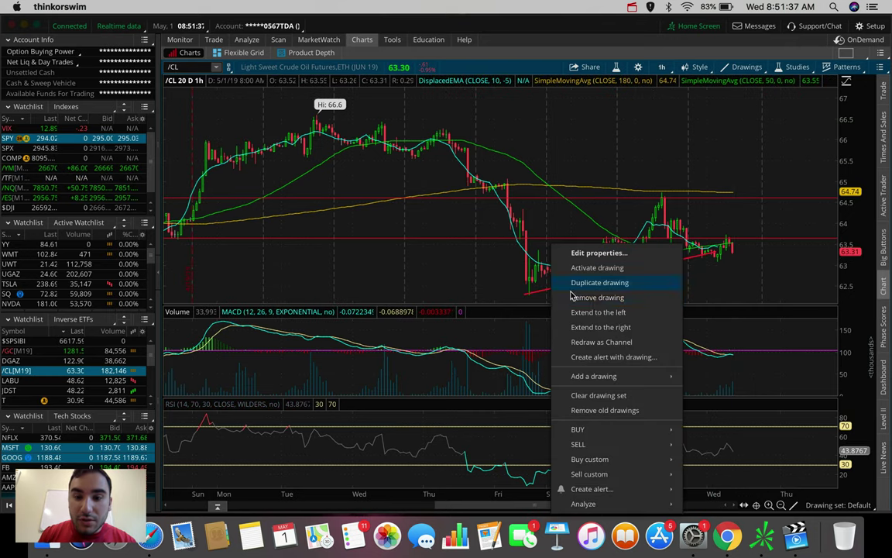
{"action": "left_click", "coordinate": [618, 298]}
{"action": "left_click", "coordinate": [524, 287]}
{"action": "left_click", "coordinate": [751, 250]}
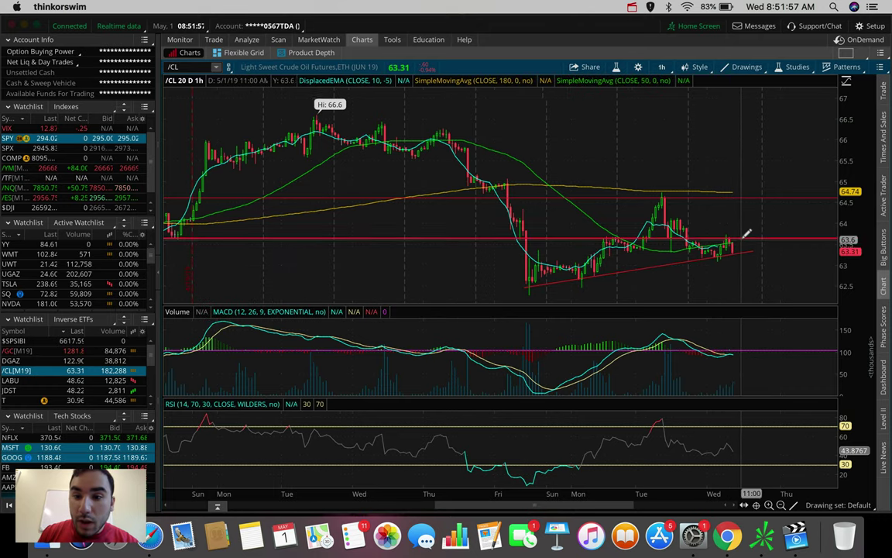
{"action": "left_click", "coordinate": [744, 237]}
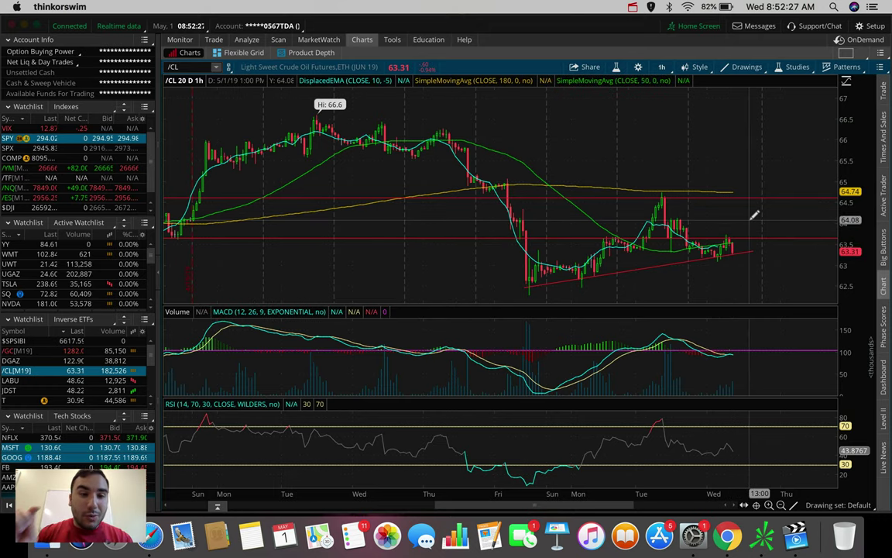
Load the chart for the symbol UWT
{"action": "left_click", "coordinate": [188, 68]}
{"action": "type", "text": "UWT"}
{"action": "key", "text": "Return"}
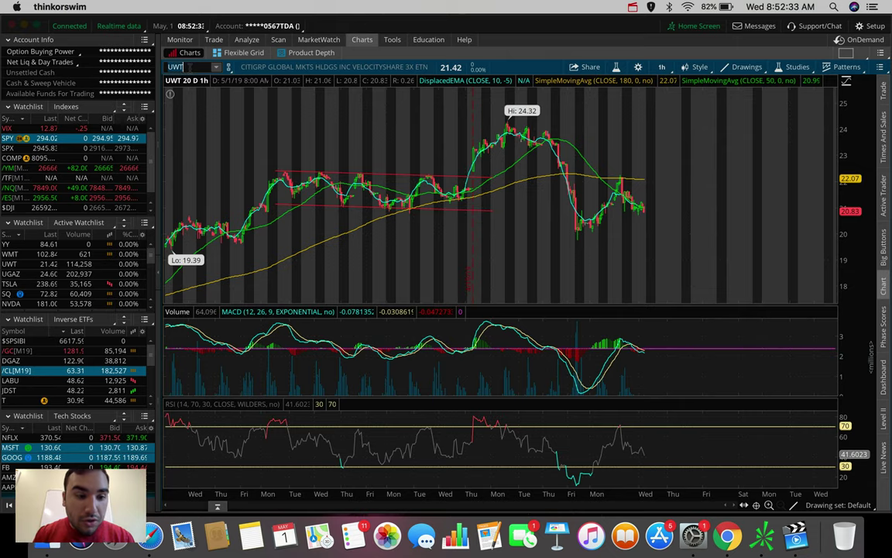
Load the /NG natural gas futures chart from the Inverse ETFs watchlist and set it to the 180 D : 4h time frame
{"action": "scroll", "coordinate": [21, 379], "scroll_direction": "down", "scroll_amount": 5}
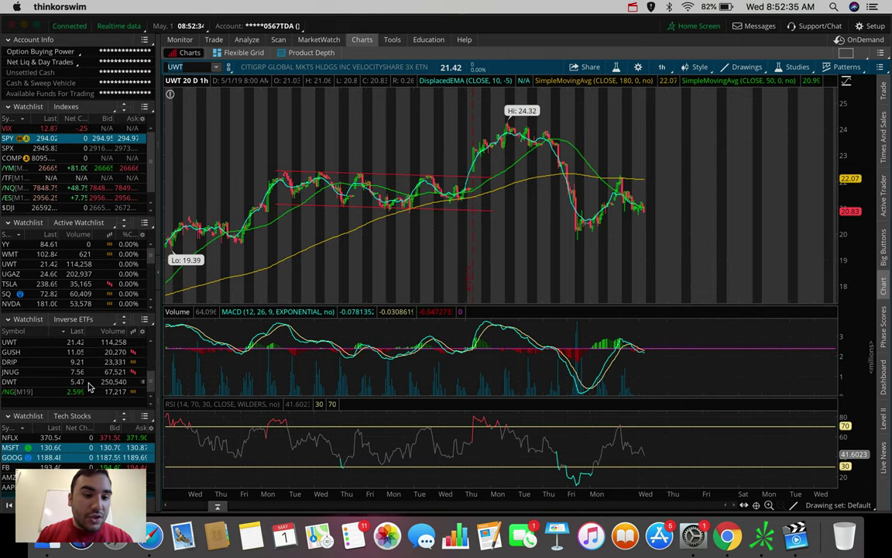
{"action": "left_click", "coordinate": [19, 391]}
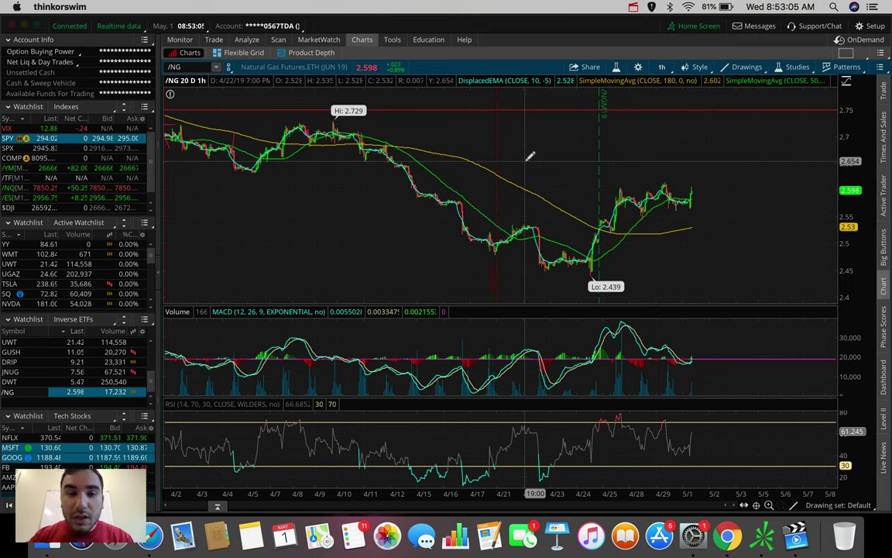
{"action": "left_click", "coordinate": [661, 67]}
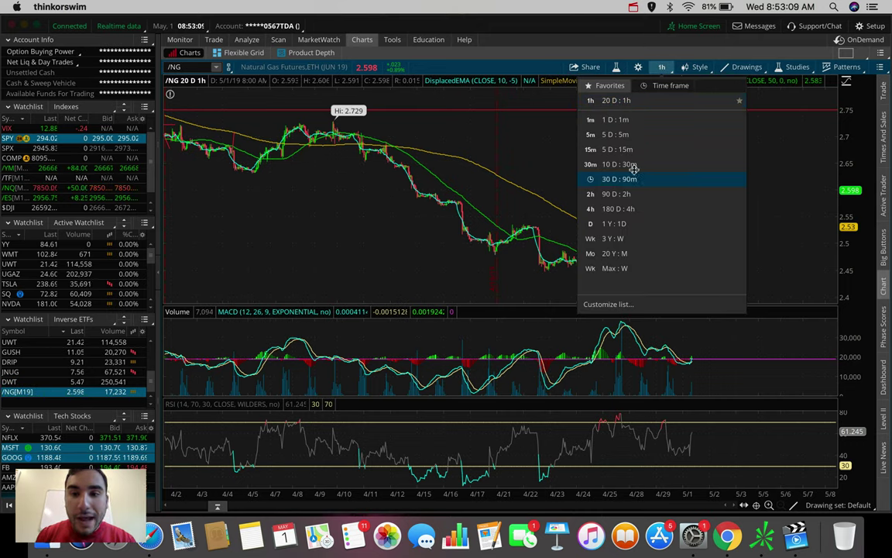
{"action": "left_click", "coordinate": [626, 207]}
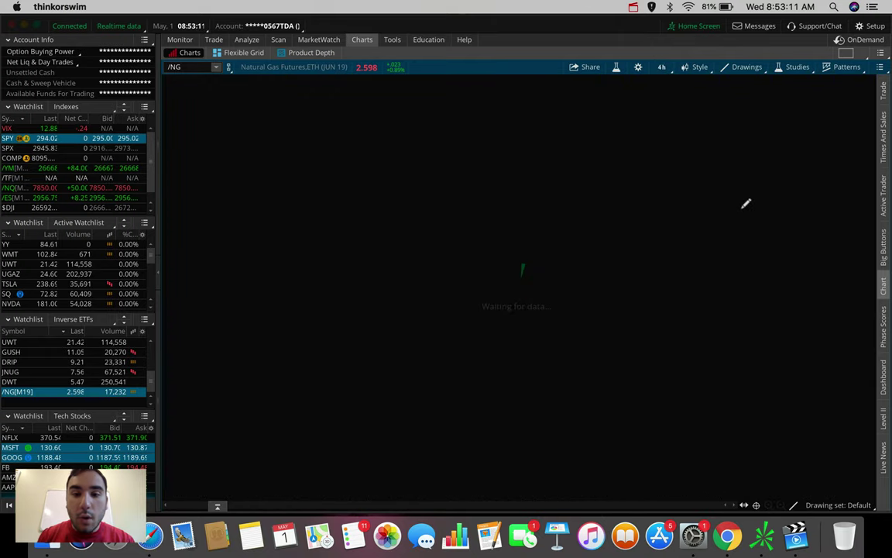
Draw a nearly horizontal resistance line at about 2.60 across the late-April highs on the /NG chart
{"action": "scroll", "coordinate": [778, 230], "scroll_direction": "up", "scroll_amount": 3}
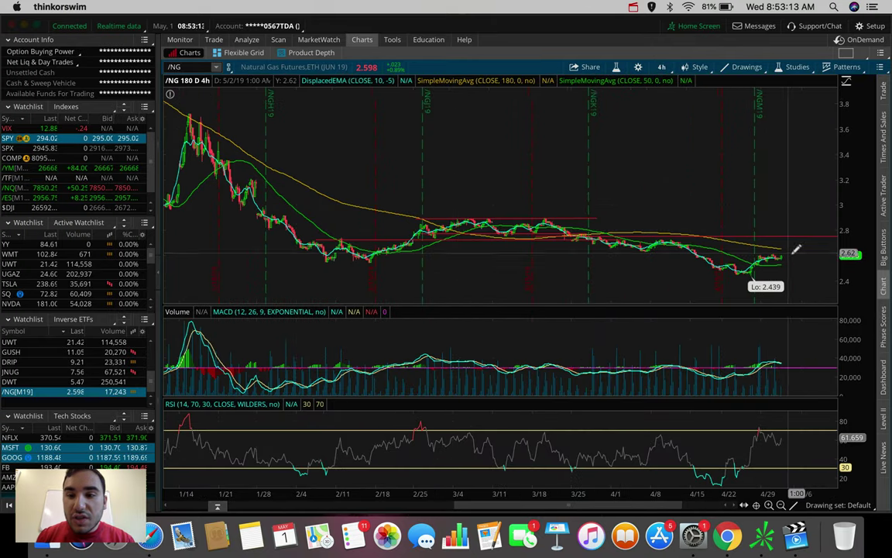
{"action": "scroll", "coordinate": [651, 265], "scroll_direction": "up", "scroll_amount": 3}
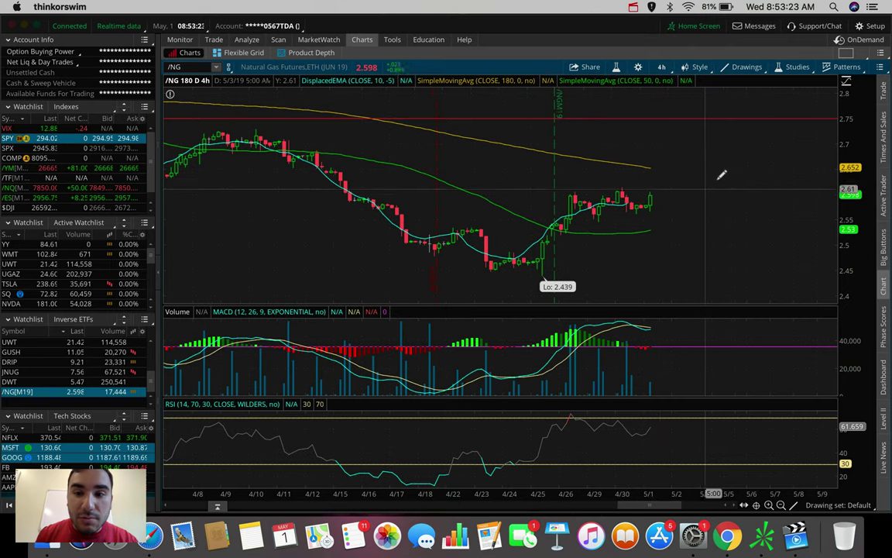
{"action": "scroll", "coordinate": [721, 174], "scroll_direction": "down", "scroll_amount": 5}
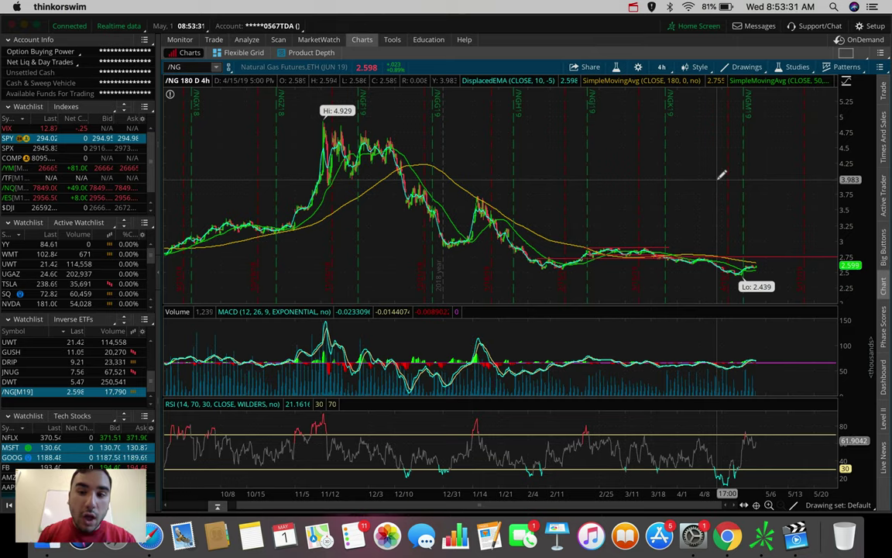
{"action": "scroll", "coordinate": [738, 225], "scroll_direction": "up", "scroll_amount": 5}
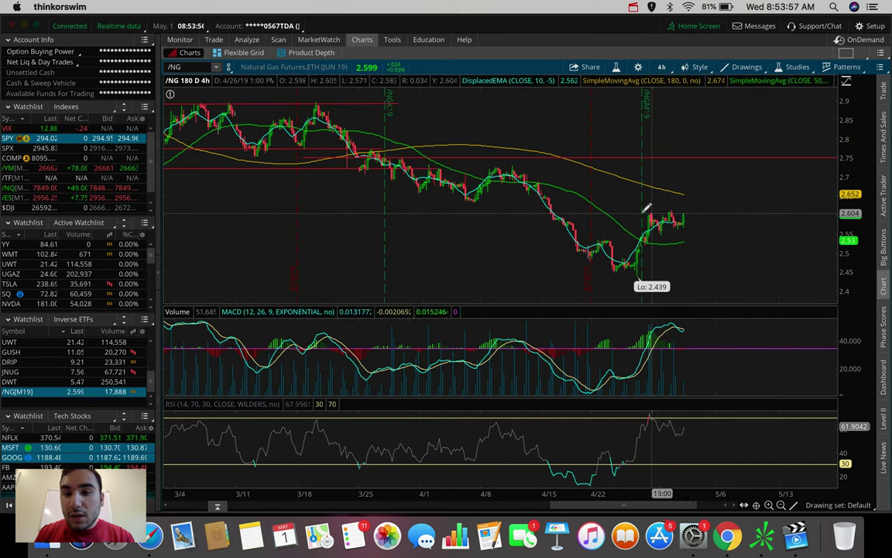
{"action": "mouse_move", "coordinate": [637, 211]}
{"action": "left_mouse_down"}
{"action": "mouse_move", "coordinate": [714, 206]}
{"action": "mouse_move", "coordinate": [677, 206]}
{"action": "left_mouse_up"}
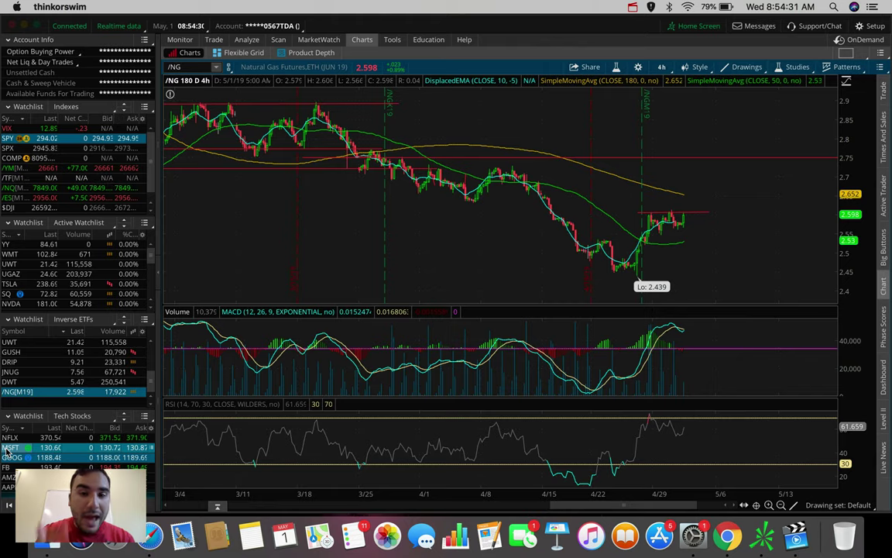
Load the AAPL chart from the Tech Stocks watchlist and examine its late-April candles around the price level near 210.5
{"action": "left_click", "coordinate": [10, 487]}
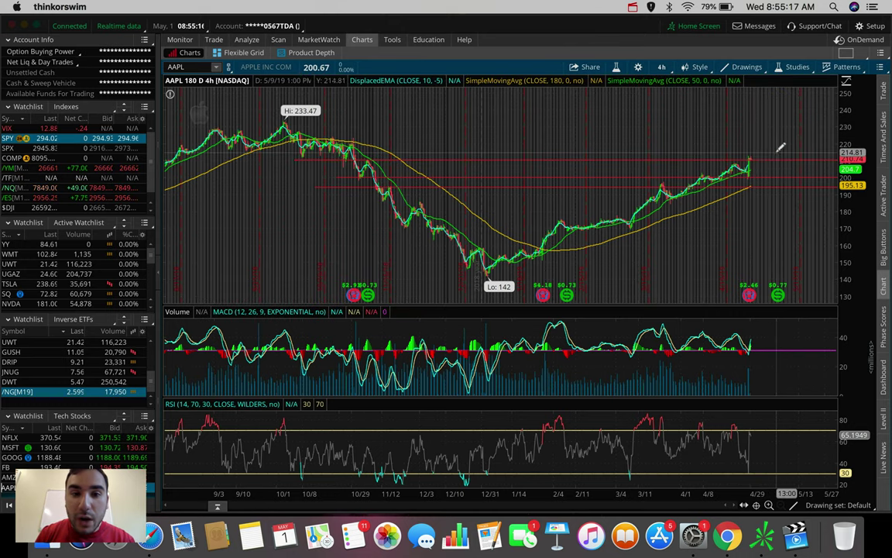
{"action": "scroll", "coordinate": [329, 132], "scroll_direction": "up", "scroll_amount": 3}
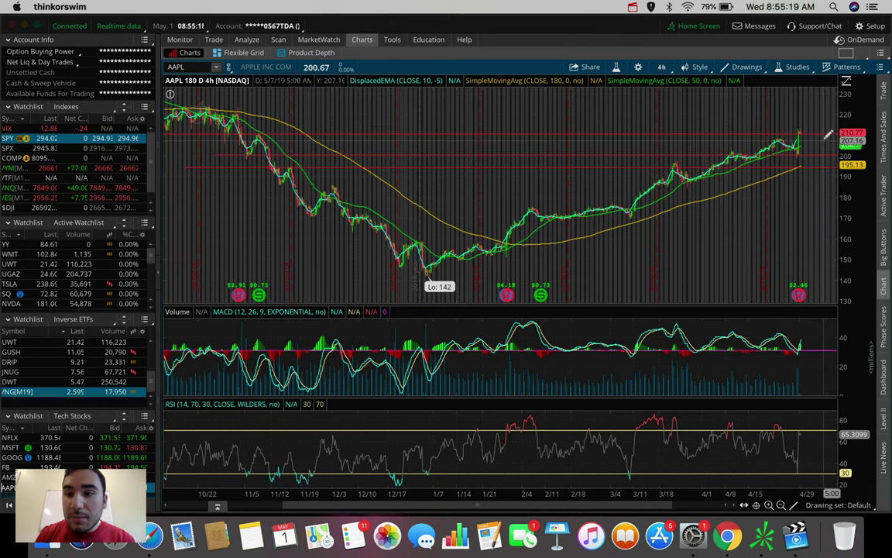
{"action": "left_click_drag", "start_coordinate": [827, 133], "coordinate": [679, 147]}
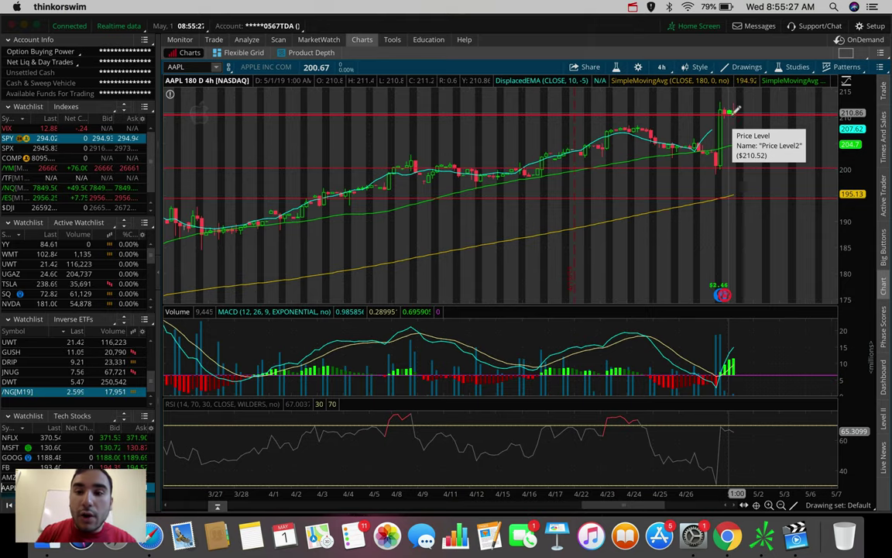
{"action": "scroll", "coordinate": [753, 147], "scroll_direction": "down", "scroll_amount": 5}
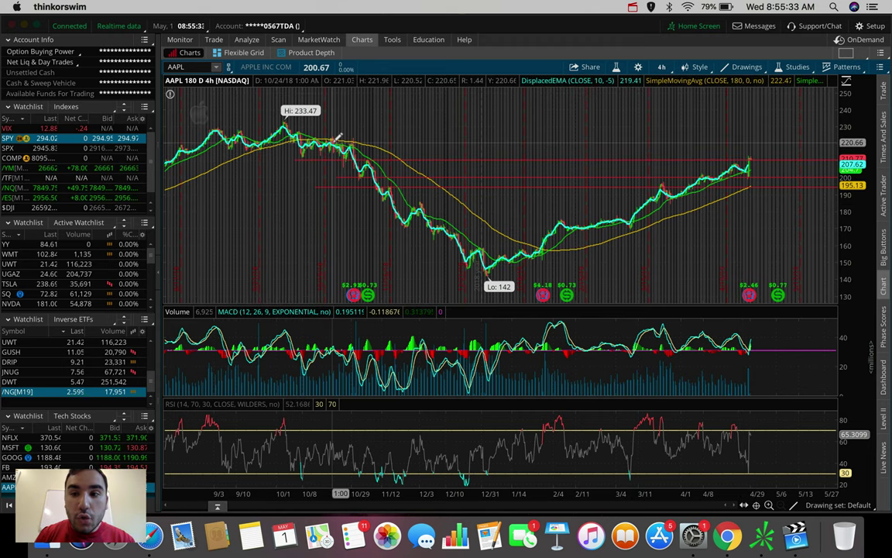
Add a horizontal price level at about 220 on the AAPL chart, in line with the October 2018 prices
{"action": "left_click", "coordinate": [745, 67]}
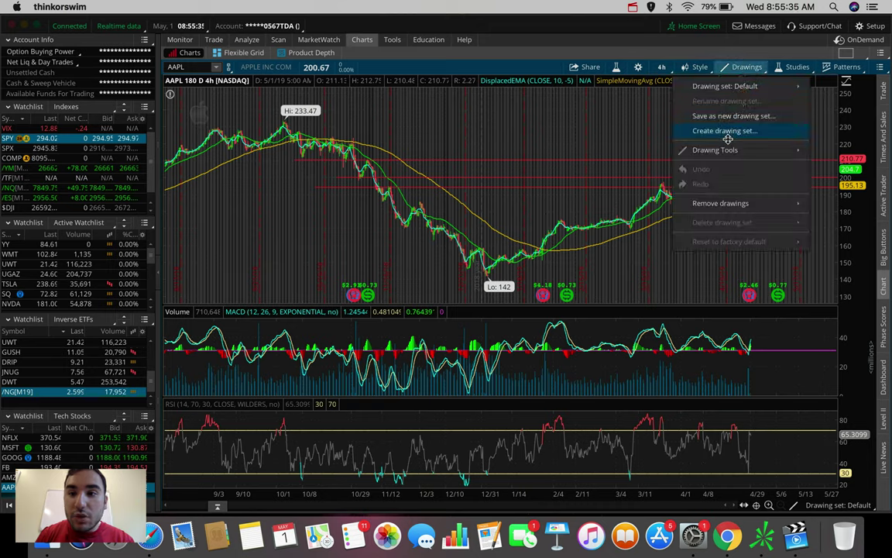
{"action": "mouse_move", "coordinate": [722, 149]}
{"action": "left_click", "coordinate": [755, 159]}
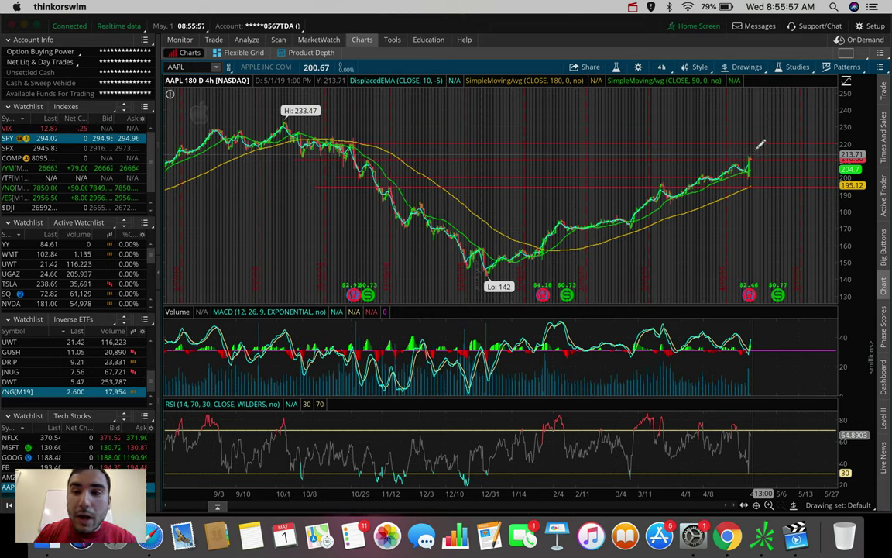
{"action": "left_click", "coordinate": [761, 143]}
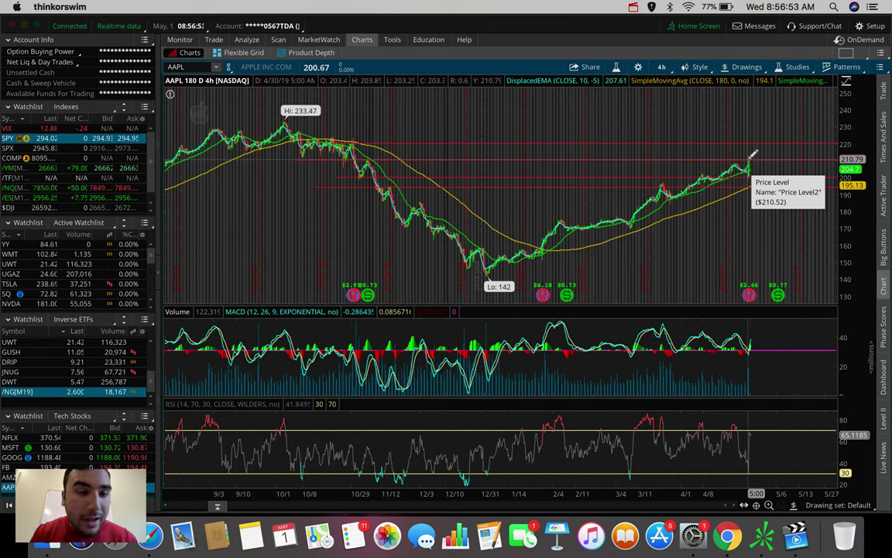
Load the chart for the symbol AMD and view it in the 5 D : 5m time frame
{"action": "left_click", "coordinate": [205, 67]}
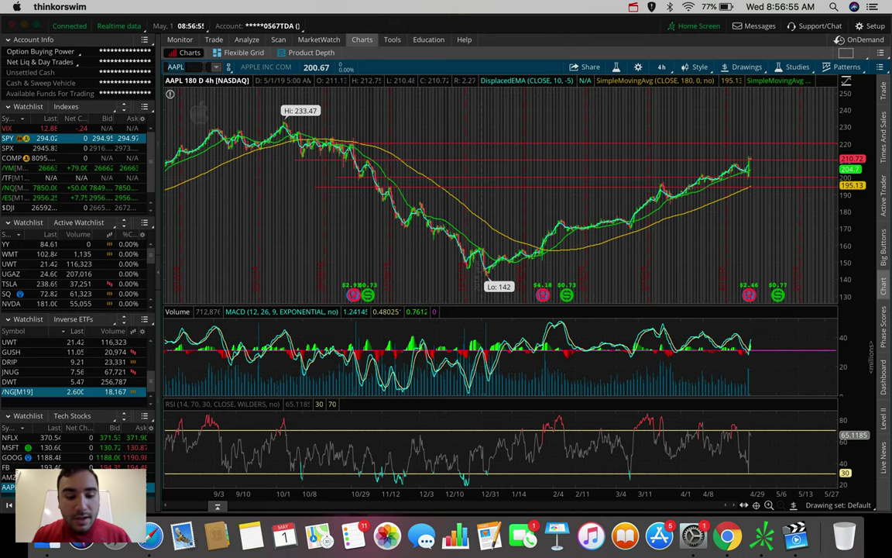
{"action": "type", "text": "AMD"}
{"action": "key", "text": "Return"}
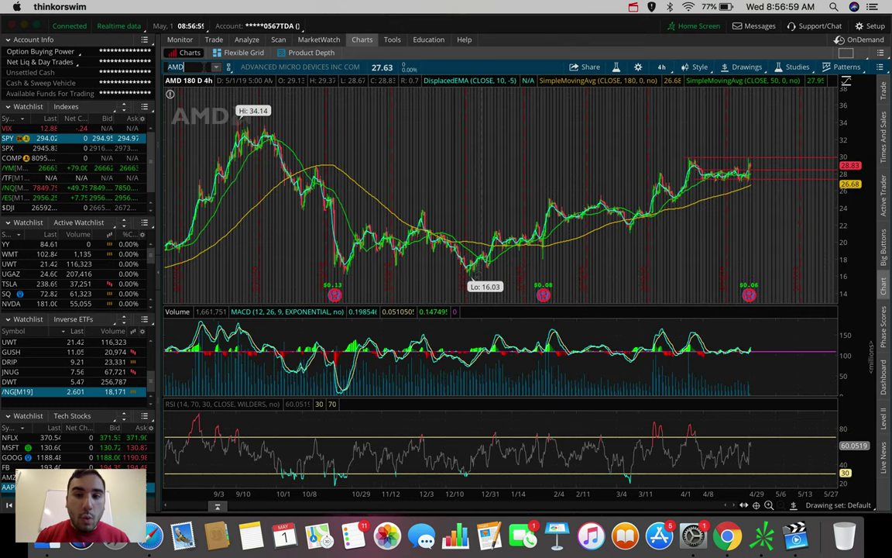
{"action": "left_click", "coordinate": [662, 67]}
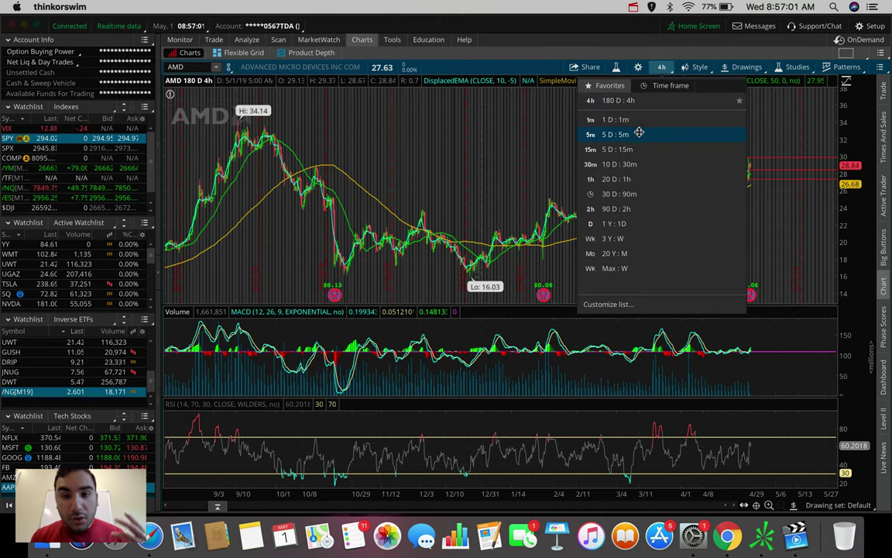
{"action": "left_click", "coordinate": [640, 133]}
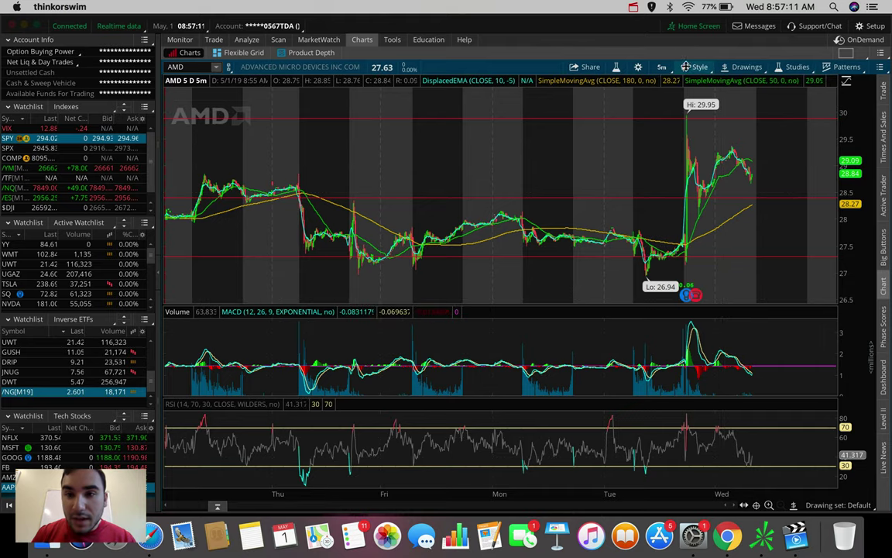
Set the AMD chart to the 20 D : 1h time frame and add a horizontal price level at 28.75
{"action": "left_click", "coordinate": [661, 66]}
{"action": "left_click", "coordinate": [640, 167]}
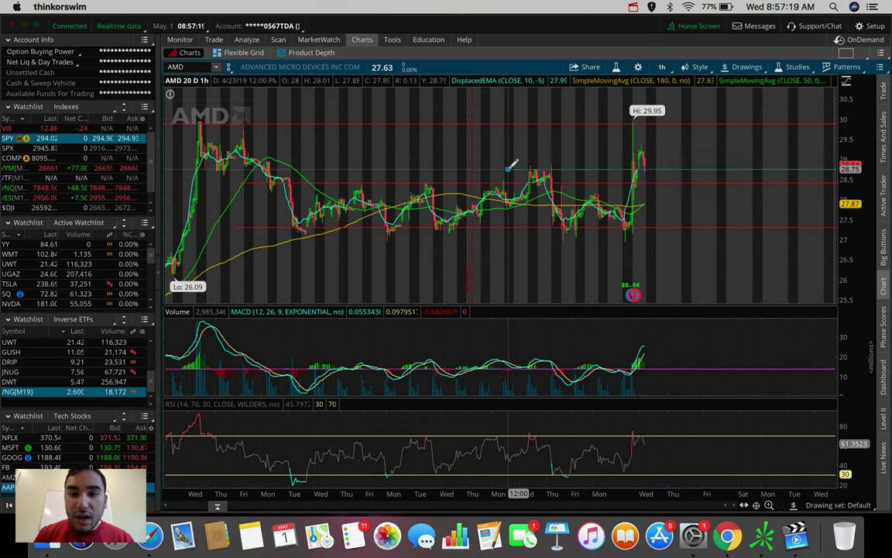
{"action": "left_click", "coordinate": [394, 168]}
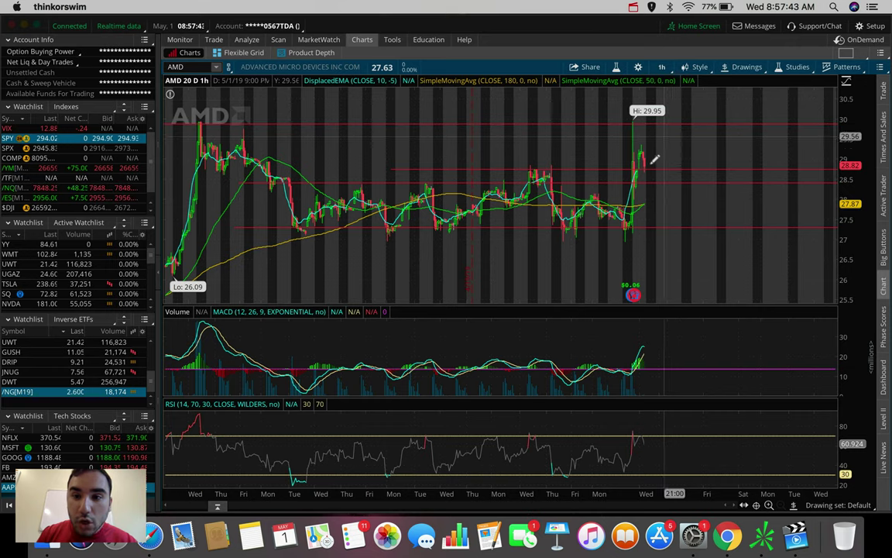
{"action": "left_click", "coordinate": [743, 67]}
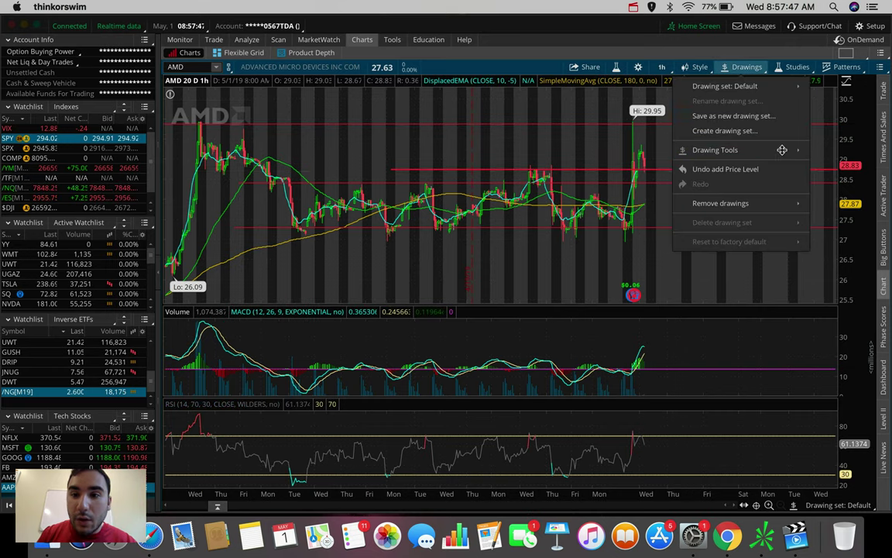
{"action": "left_click", "coordinate": [817, 153]}
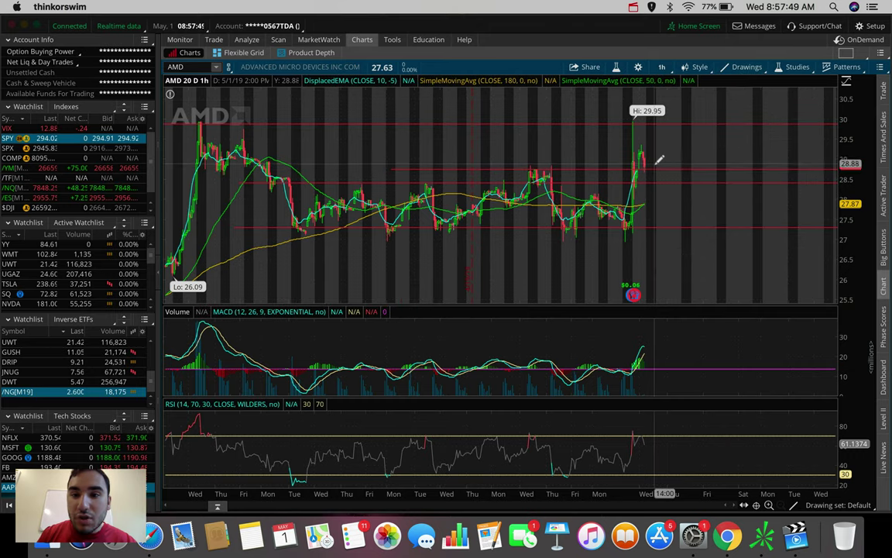
{"action": "mouse_move", "coordinate": [653, 165]}
{"action": "left_mouse_down"}
{"action": "mouse_move", "coordinate": [649, 117]}
{"action": "mouse_move", "coordinate": [658, 160]}
{"action": "left_mouse_up"}
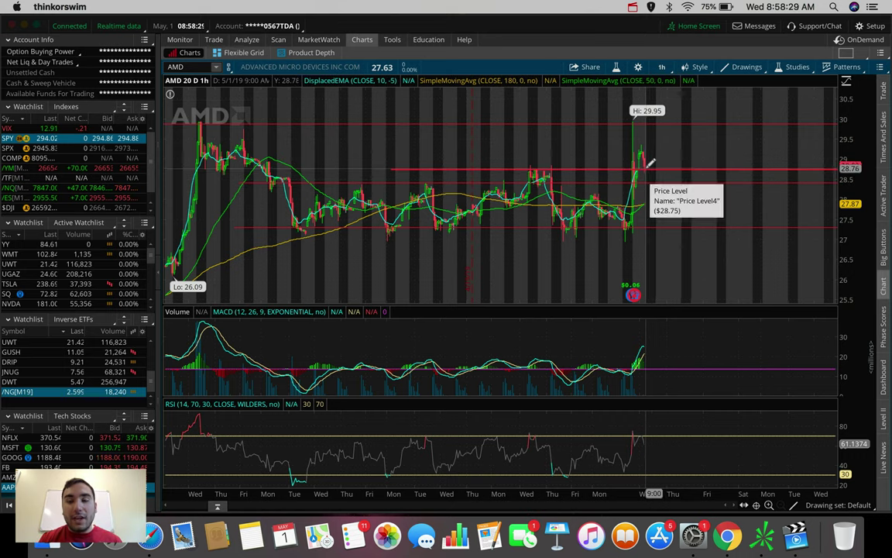
{"action": "left_click_drag", "start_coordinate": [650, 163], "coordinate": [655, 184]}
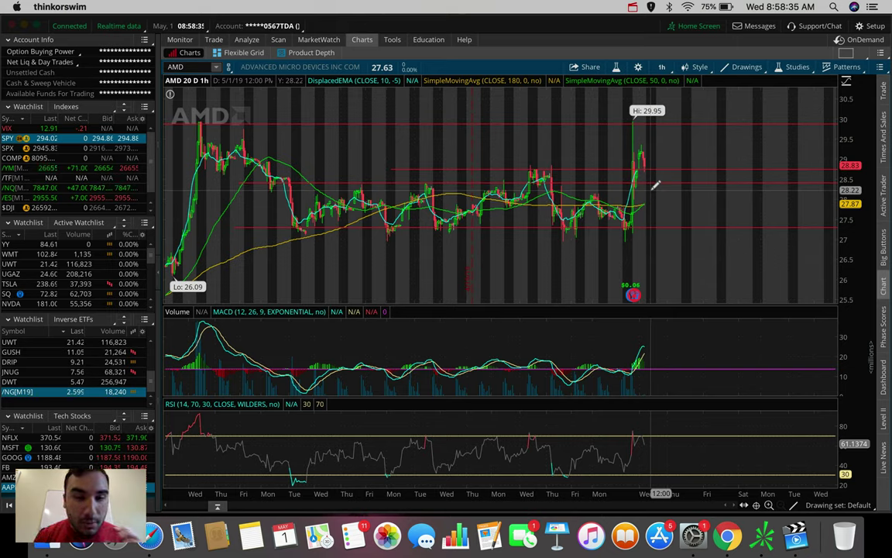
Load the GOOG chart from the Tech Stocks watchlist and set it to the 180 D : 4h time frame
{"action": "left_click", "coordinate": [26, 458]}
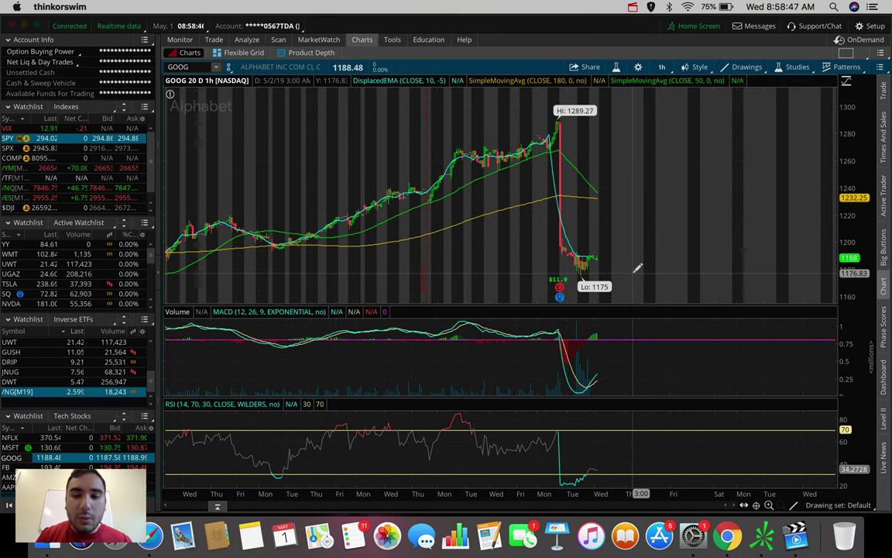
{"action": "left_click_drag", "start_coordinate": [632, 272], "coordinate": [624, 120]}
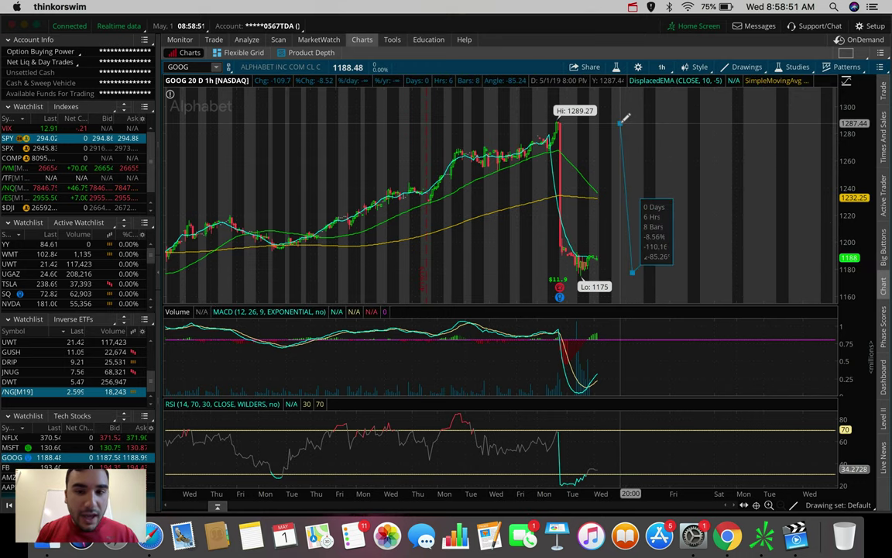
{"action": "left_click_drag", "start_coordinate": [624, 118], "coordinate": [634, 264]}
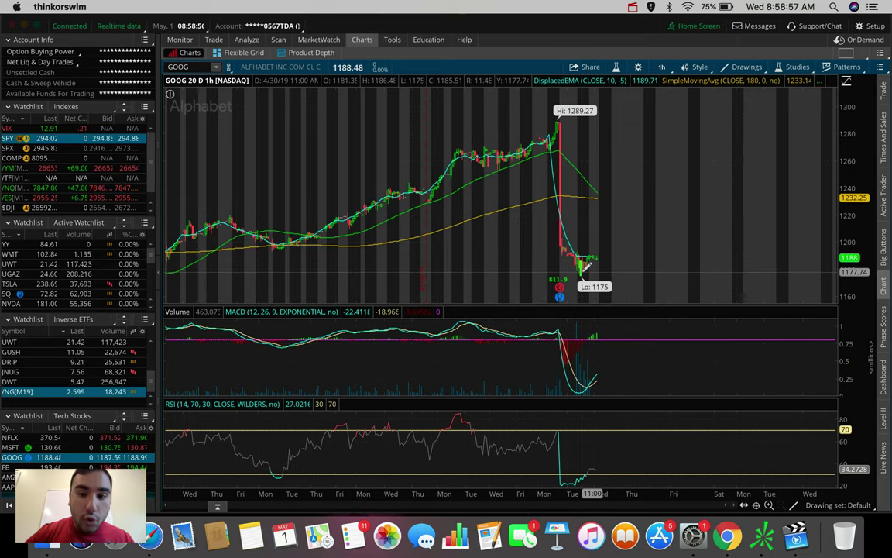
{"action": "left_click", "coordinate": [662, 67]}
{"action": "left_click", "coordinate": [635, 209]}
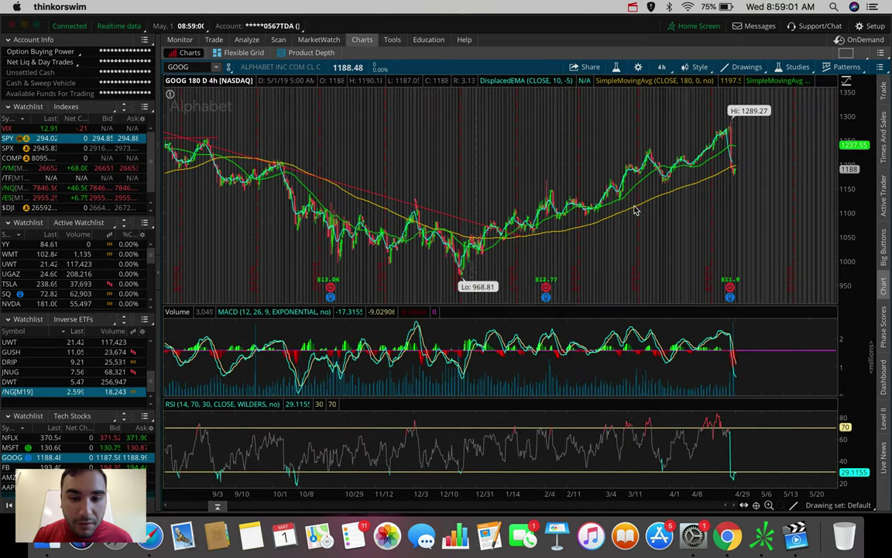